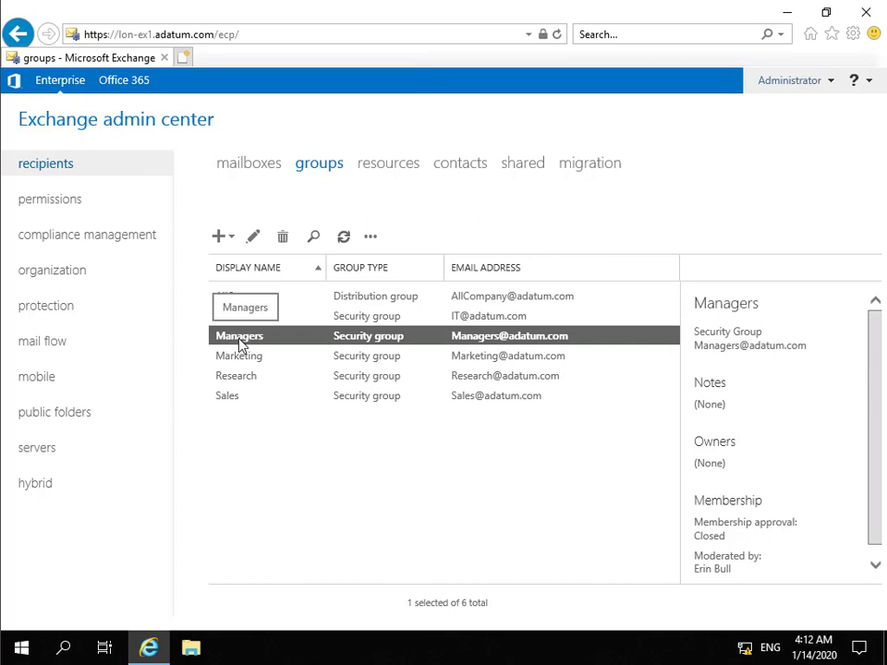
Edit the Managers security group so that messages sent to it have to be approved by a moderator.
{"action": "left_click", "coordinate": [253, 236]}
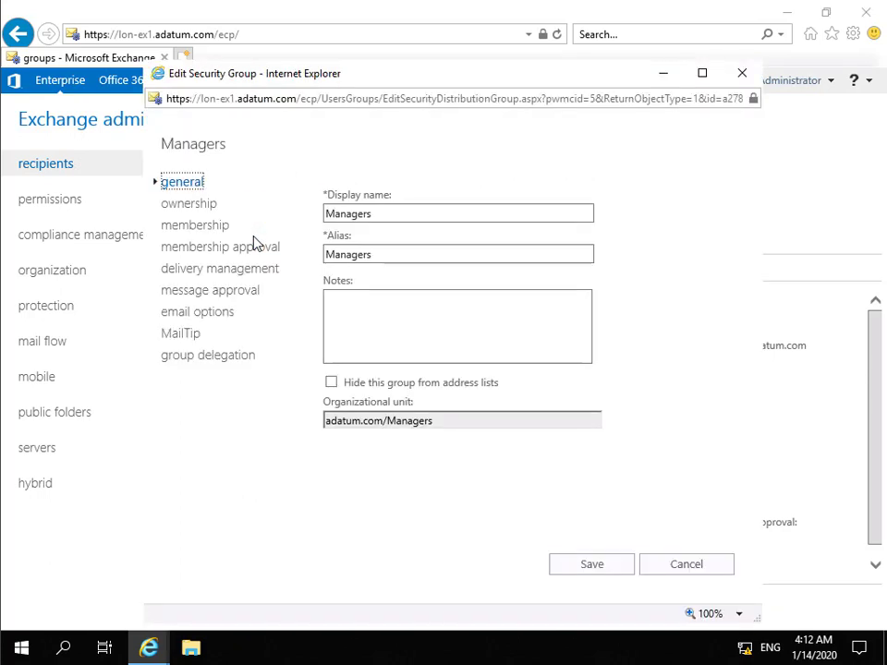
{"action": "left_click", "coordinate": [224, 291]}
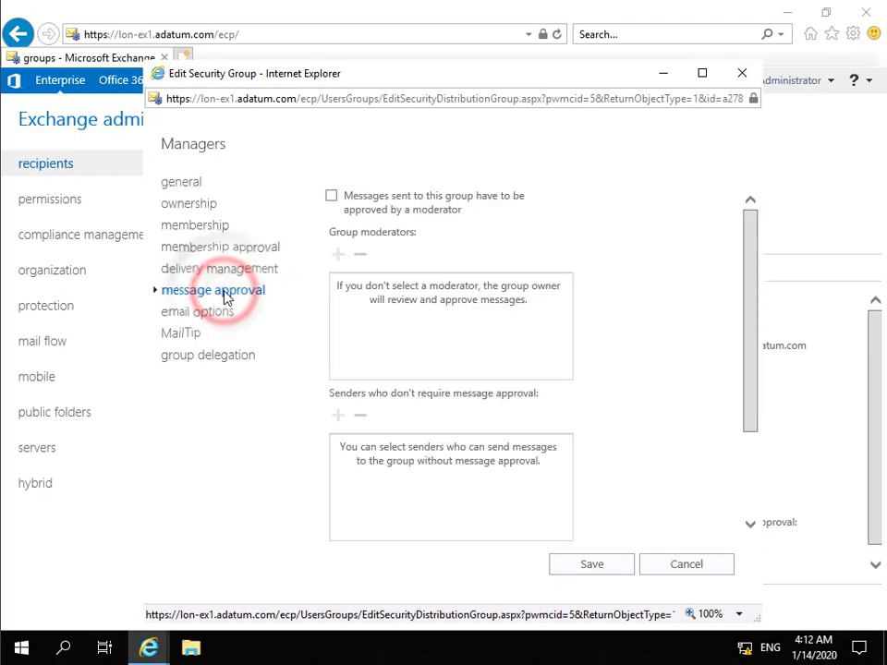
{"action": "left_click", "coordinate": [331, 197]}
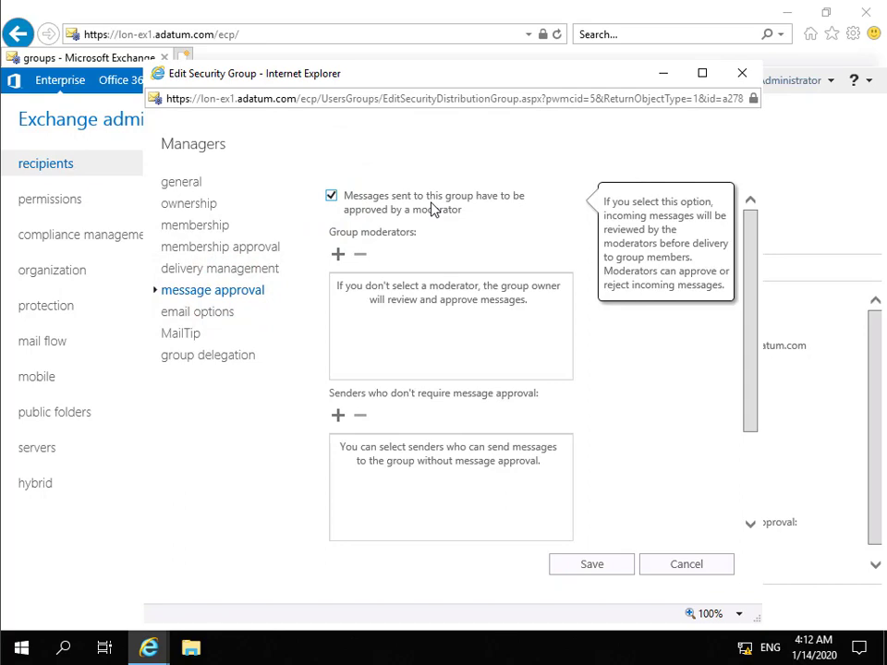
Add the intended moderator's mailbox from the user list to the Managers group's moderators.
{"action": "left_click", "coordinate": [338, 253]}
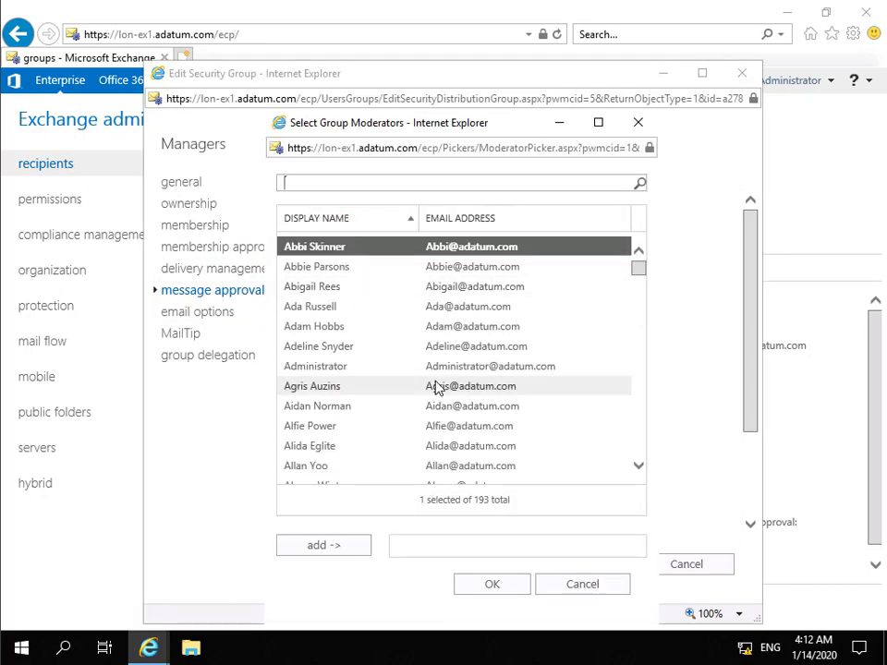
{"action": "scroll", "coordinate": [435, 386], "scroll_direction": "down", "scroll_amount": 10}
{"action": "left_click", "coordinate": [435, 386]}
{"action": "scroll", "coordinate": [435, 386], "scroll_direction": "down", "scroll_amount": 4}
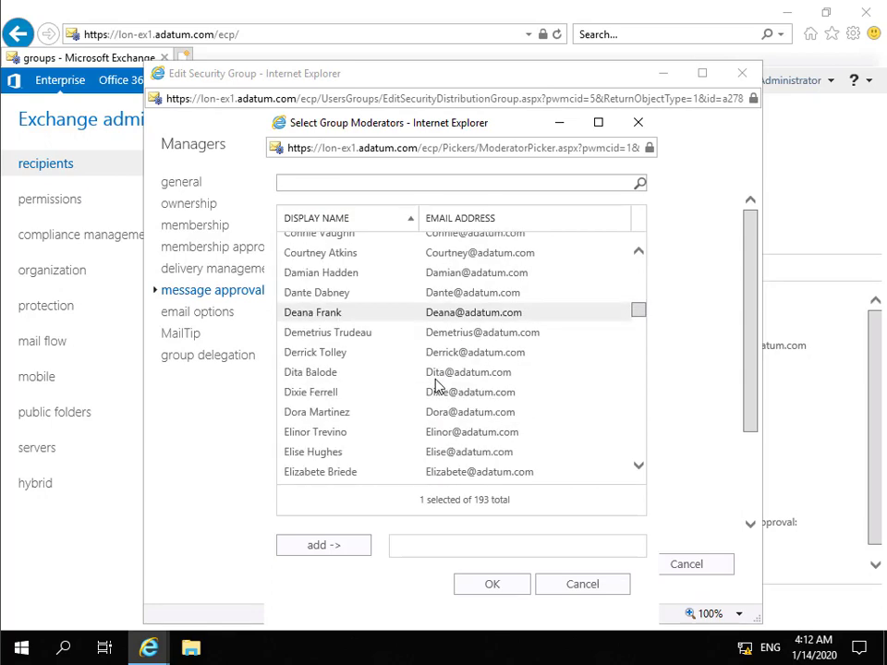
{"action": "scroll", "coordinate": [435, 386], "scroll_direction": "down", "scroll_amount": 2}
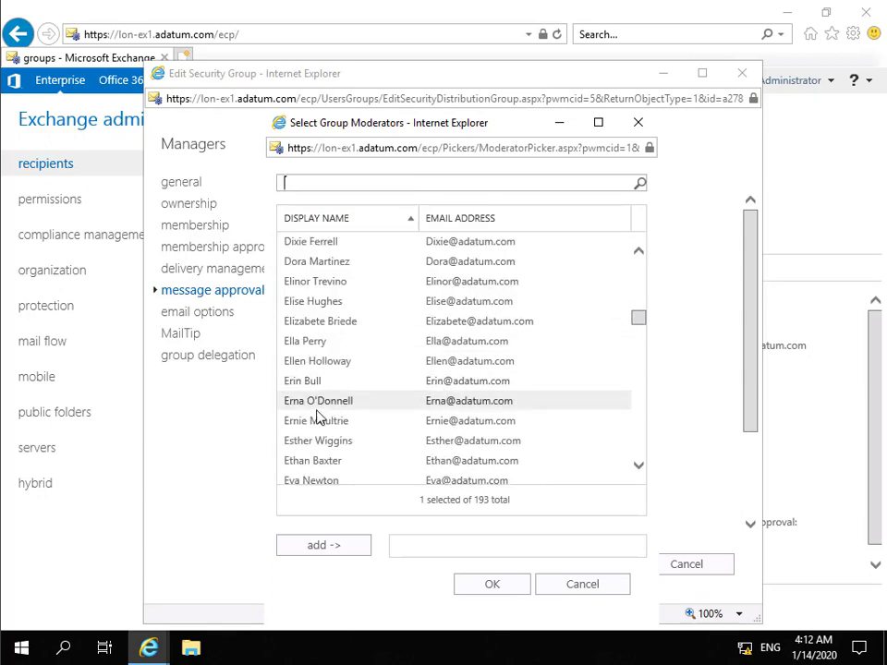
{"action": "left_click", "coordinate": [305, 379]}
{"action": "left_click", "coordinate": [326, 543]}
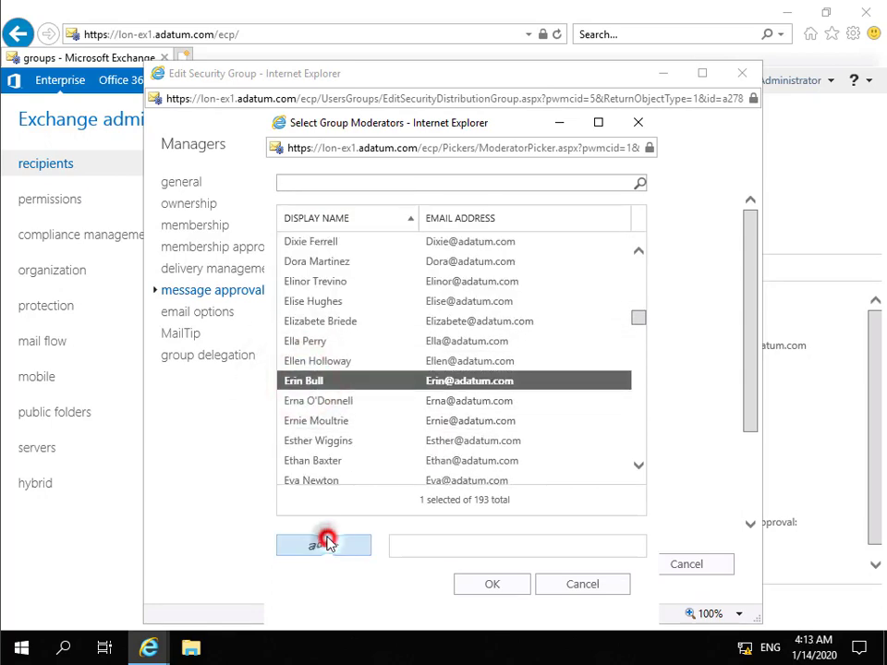
{"action": "left_click", "coordinate": [490, 586]}
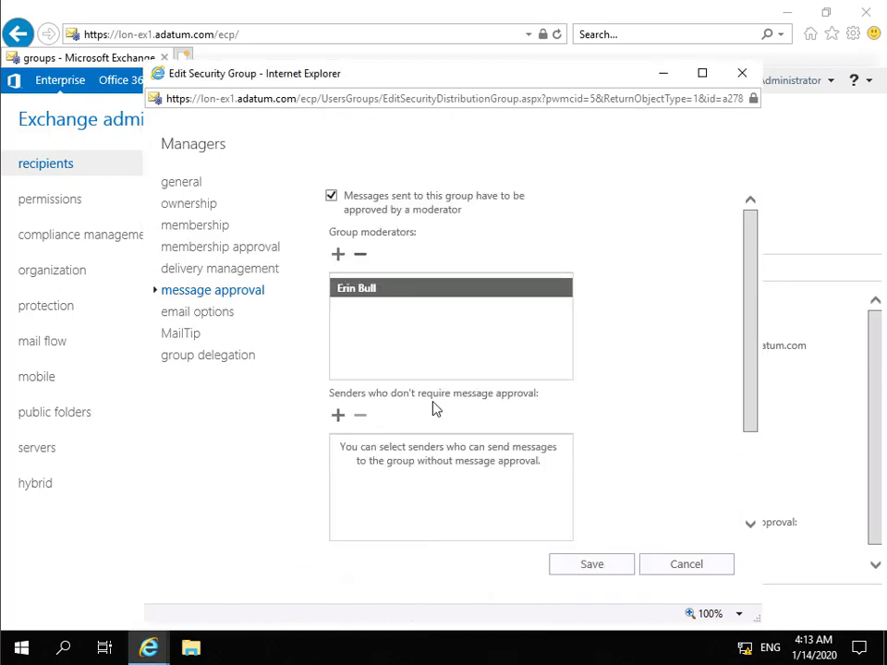
Add one mailbox user to the senders who don't require message approval for the Managers group.
{"action": "left_click", "coordinate": [338, 416]}
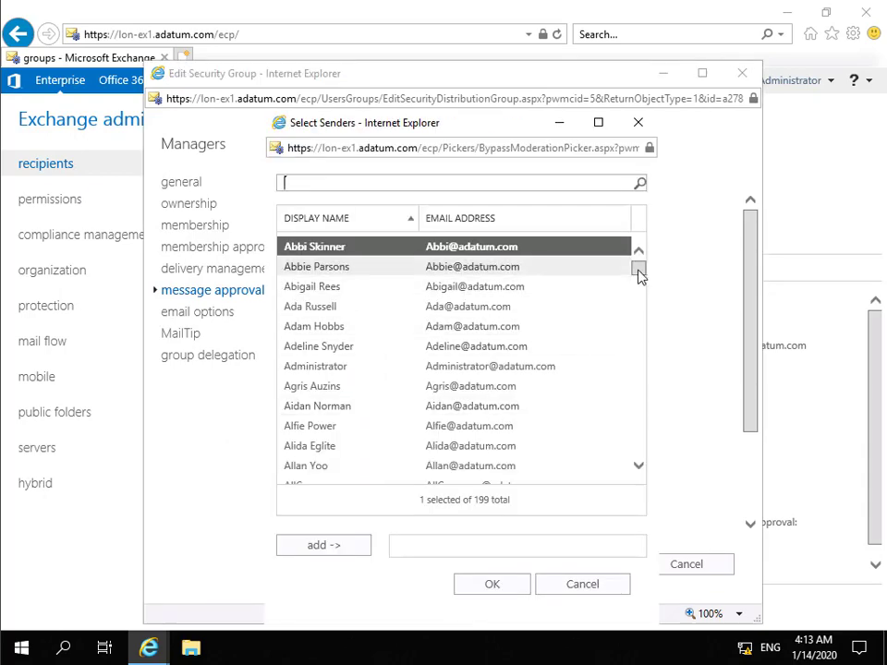
{"action": "left_click_drag", "start_coordinate": [638, 275], "coordinate": [643, 342]}
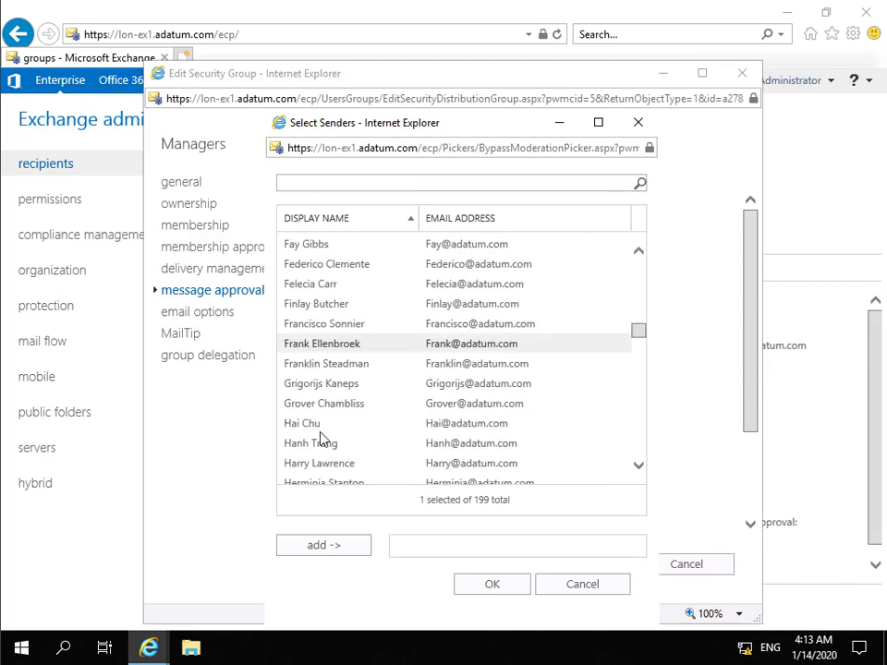
{"action": "left_click", "coordinate": [291, 463]}
{"action": "left_click", "coordinate": [319, 545]}
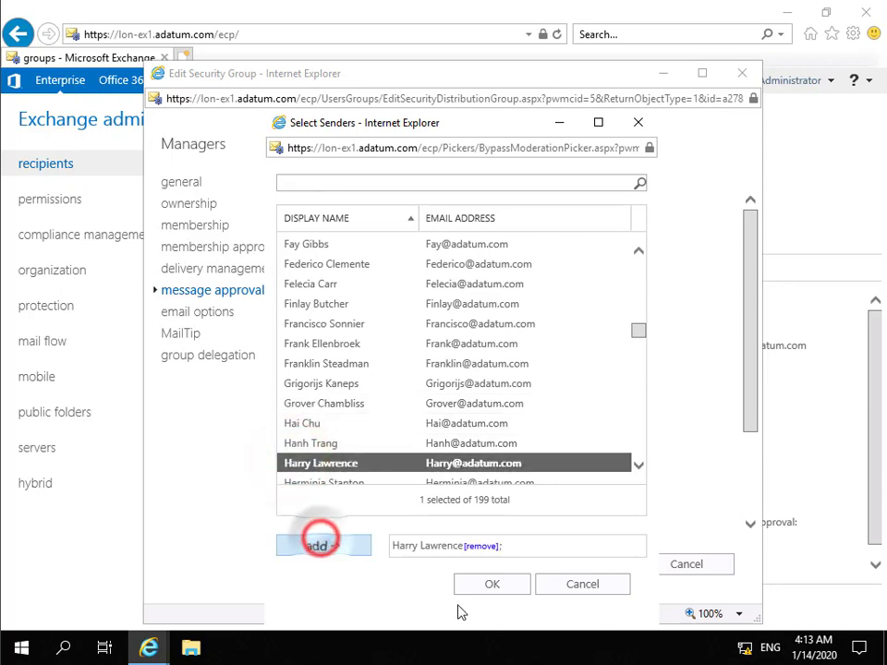
{"action": "left_click", "coordinate": [490, 585]}
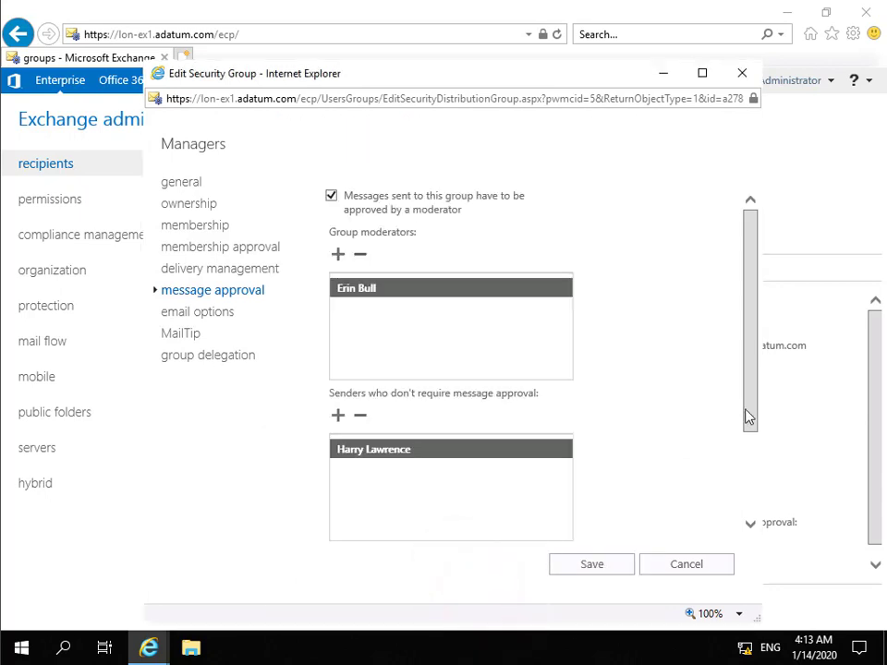
Set moderation notifications to notify only senders in your organization when their messages aren't approved, and save the group.
{"action": "left_click_drag", "start_coordinate": [748, 417], "coordinate": [750, 518]}
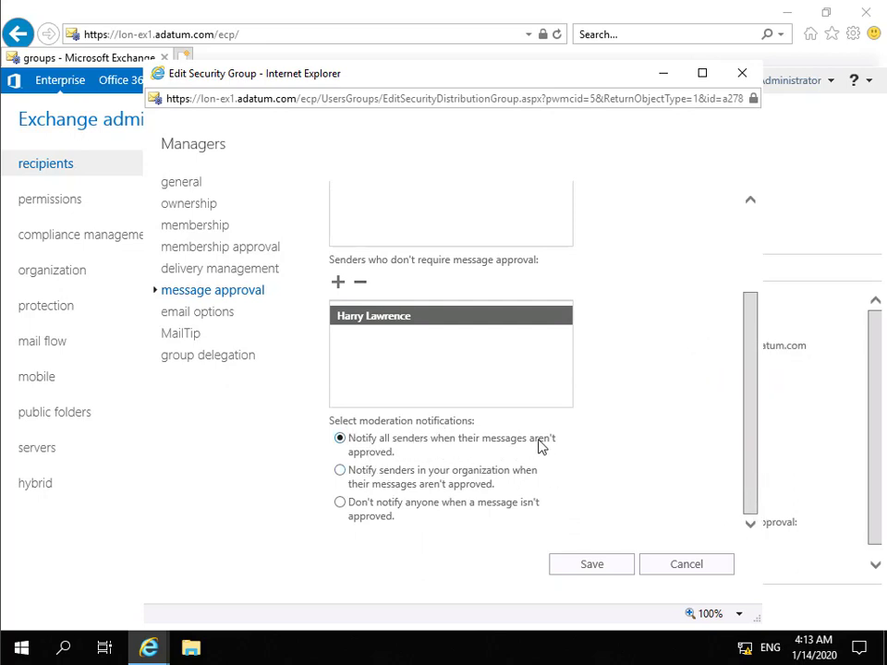
{"action": "left_click", "coordinate": [341, 470]}
{"action": "left_click", "coordinate": [570, 563]}
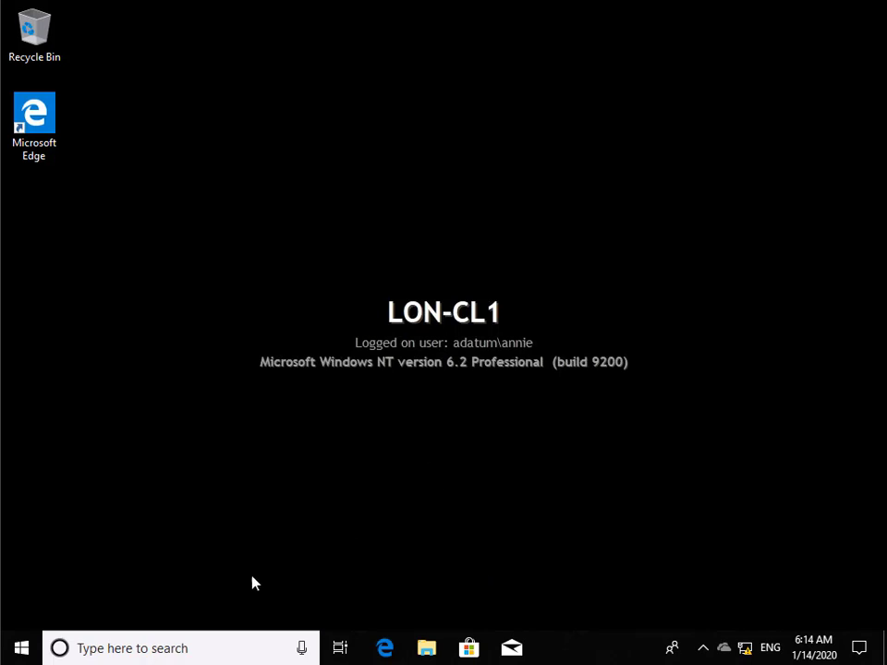
Find and launch Outlook on the LON-CL1 client computer.
{"action": "left_click", "coordinate": [175, 647]}
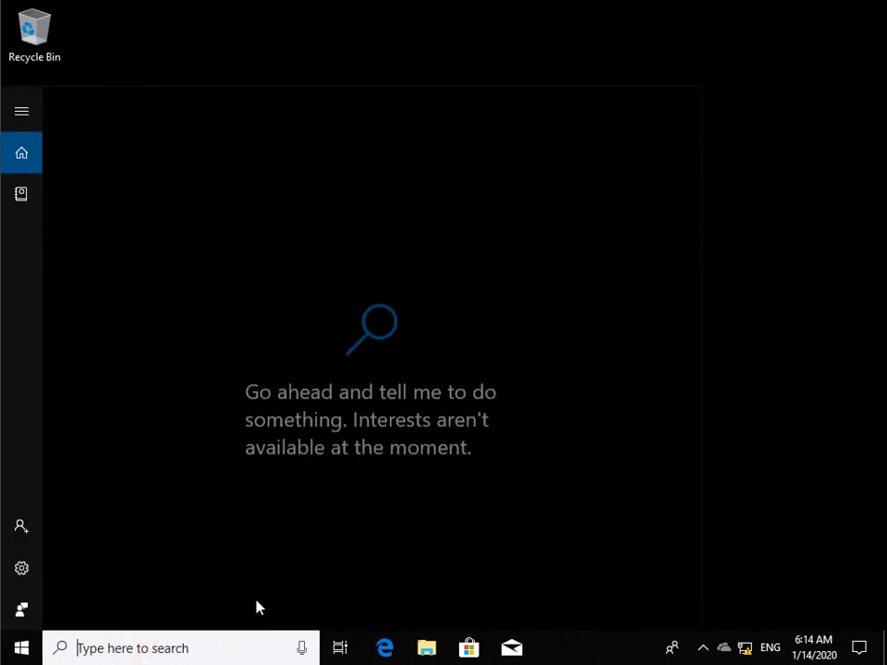
{"action": "type", "text": "out"}
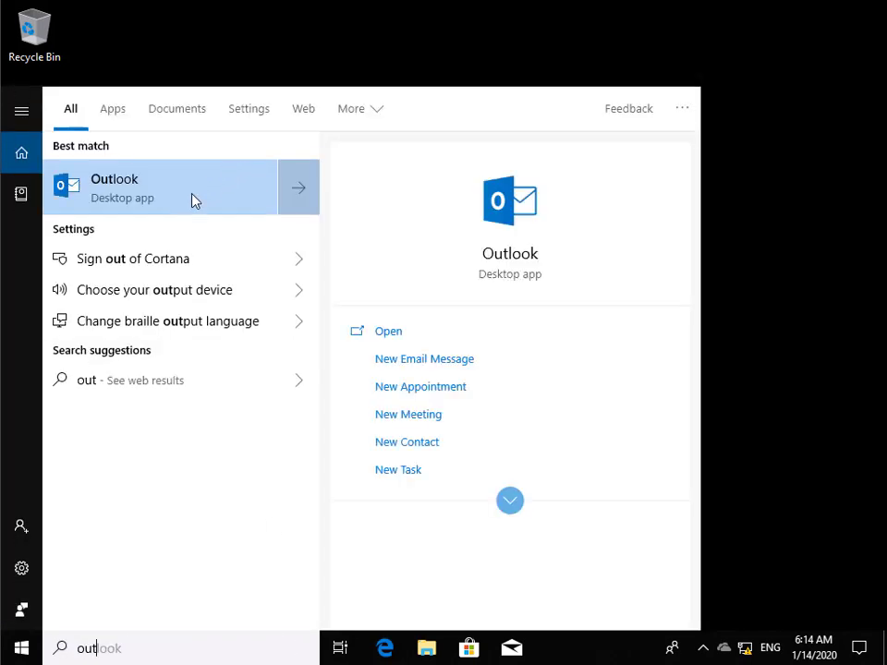
{"action": "left_click", "coordinate": [184, 193]}
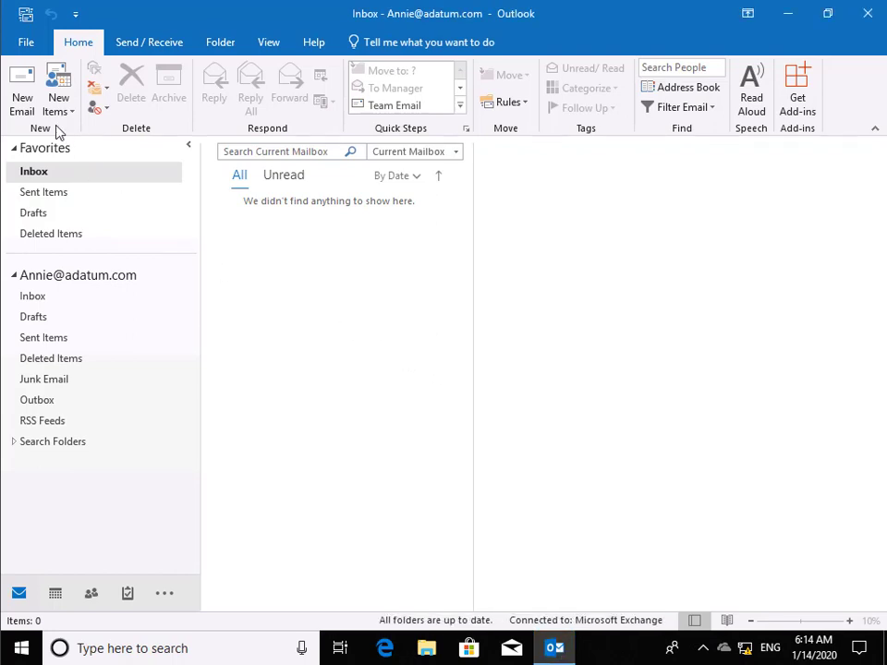
Create a new email addressed to managers and resolve the recipient to the Managers group.
{"action": "left_click", "coordinate": [24, 109]}
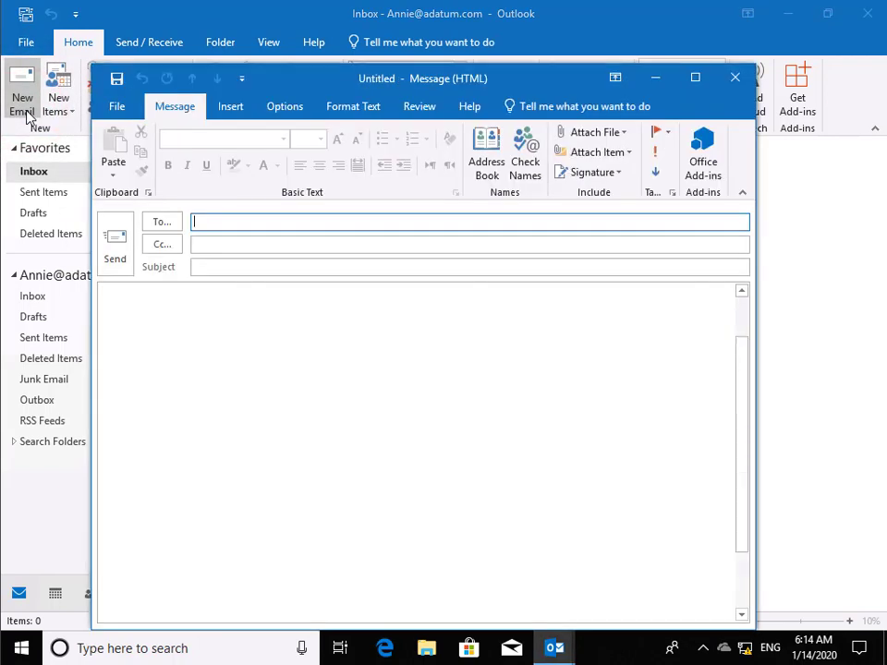
{"action": "left_click", "coordinate": [241, 223]}
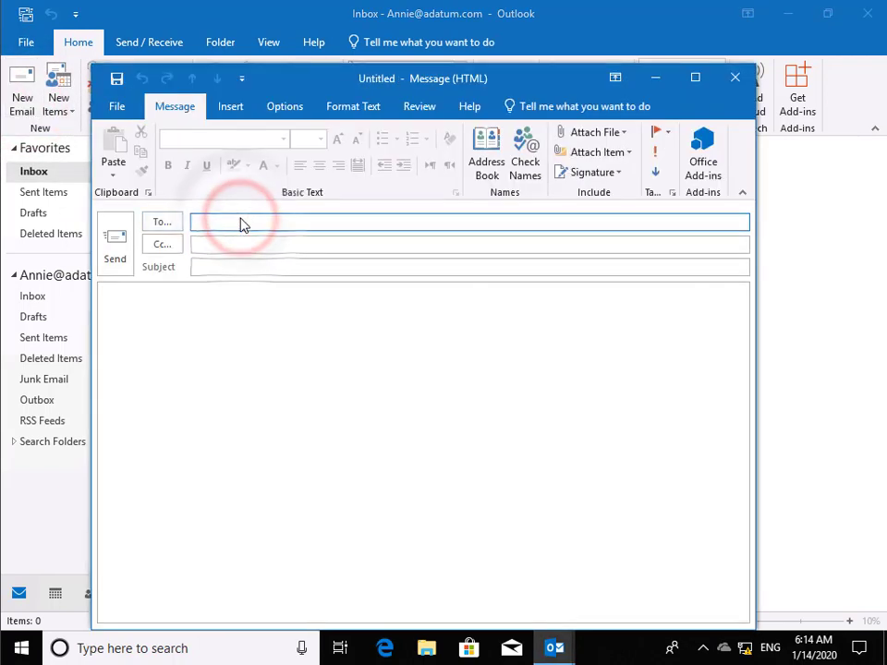
{"action": "type", "text": "managers"}
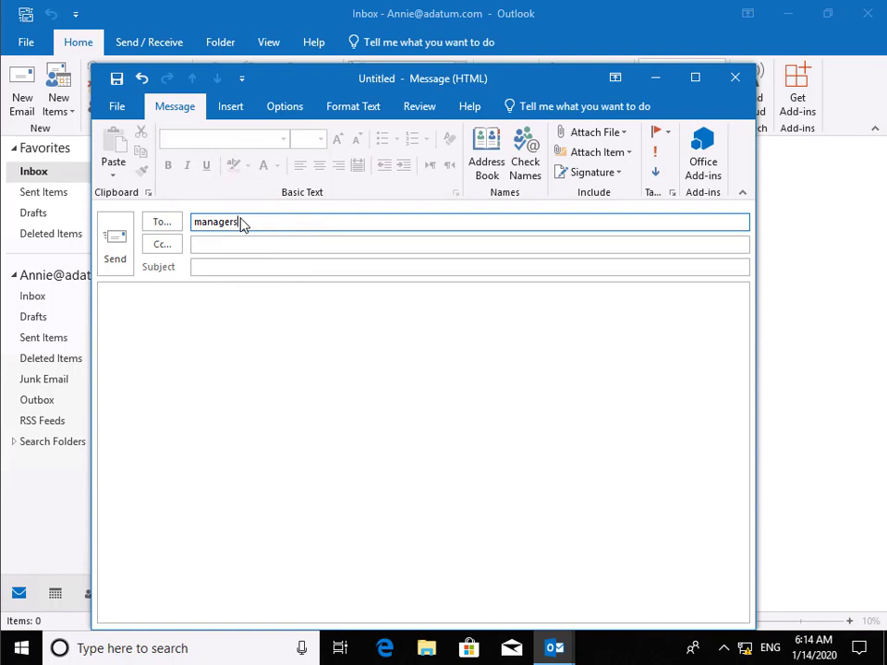
{"action": "key", "text": "ctrl+k"}
{"action": "mouse_move", "coordinate": [237, 265]}
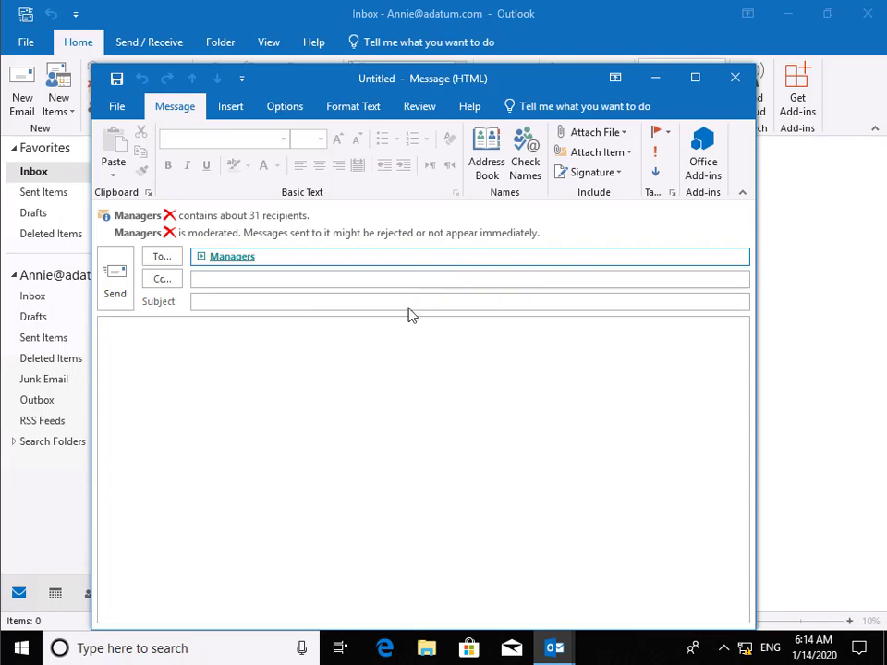
Send the message with the subject "Test message for managers" and the body "Test", and open Sent Items.
{"action": "left_click", "coordinate": [342, 303]}
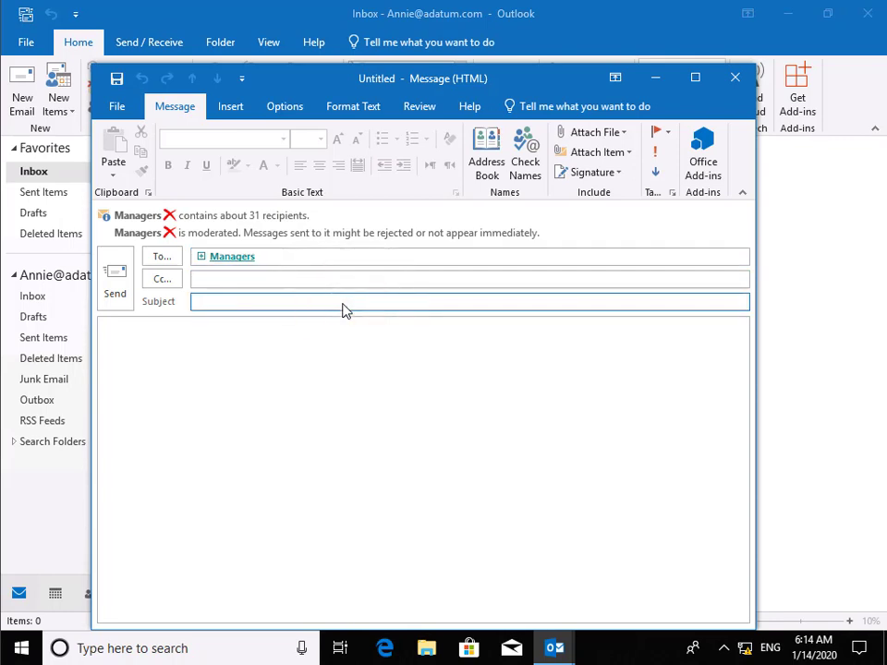
{"action": "type", "text": "Test message for mana"}
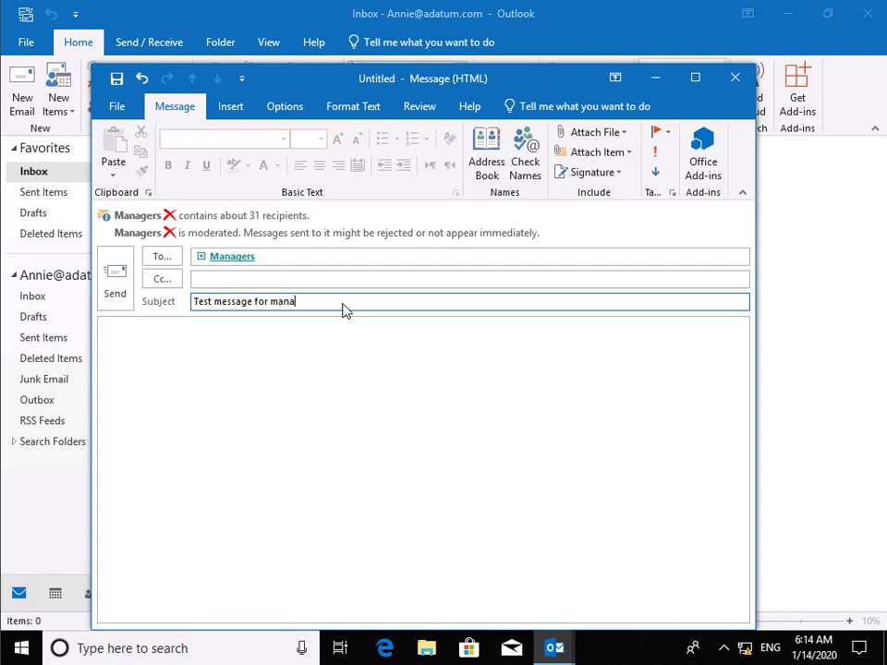
{"action": "type", "text": "gers"}
{"action": "key", "text": "Tab"}
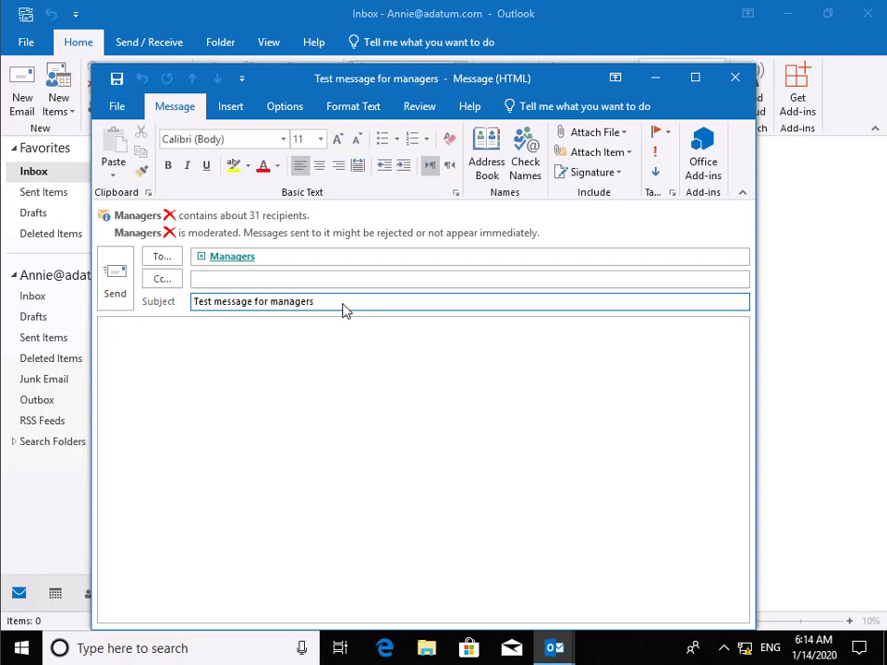
{"action": "type", "text": "Test"}
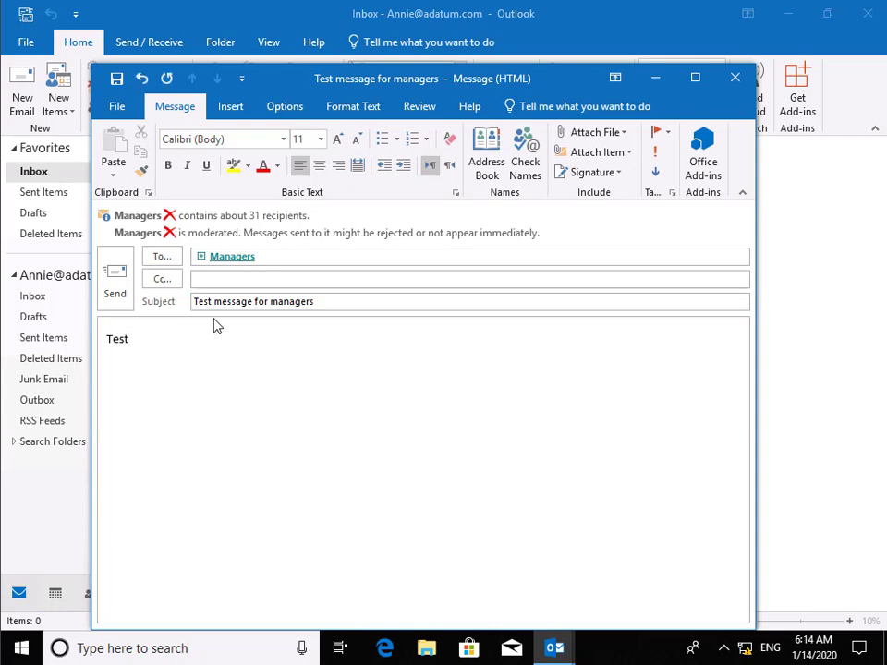
{"action": "left_click", "coordinate": [119, 290]}
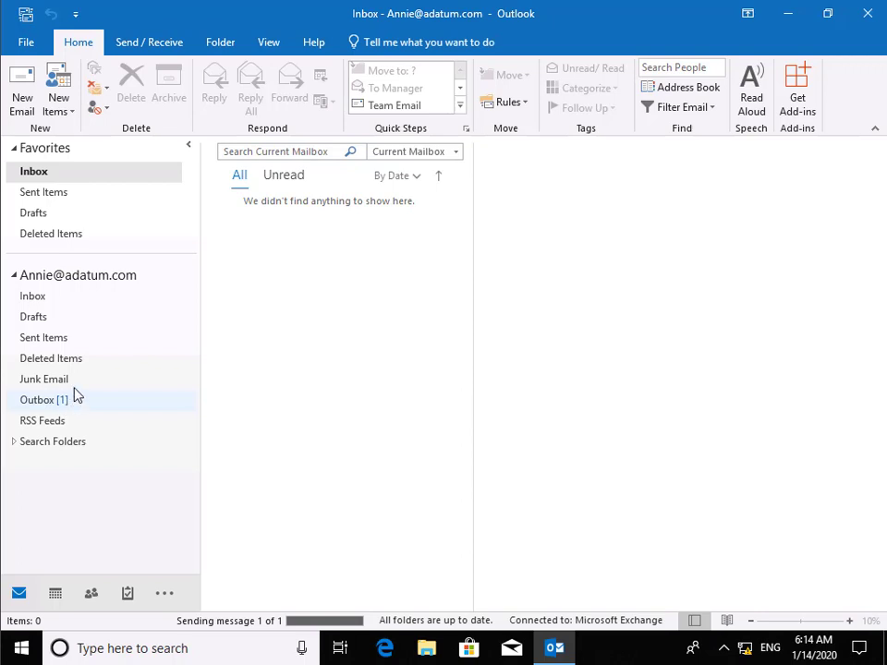
{"action": "left_click", "coordinate": [61, 341]}
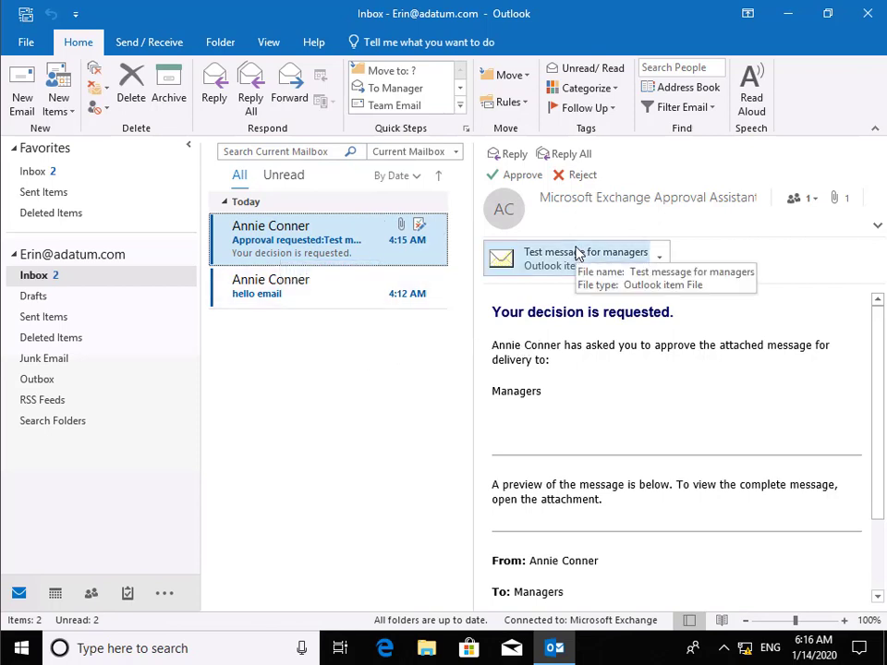
In the moderator's mailbox, reject the approval request for "Test message for managers" and send the response now.
{"action": "left_click", "coordinate": [582, 182]}
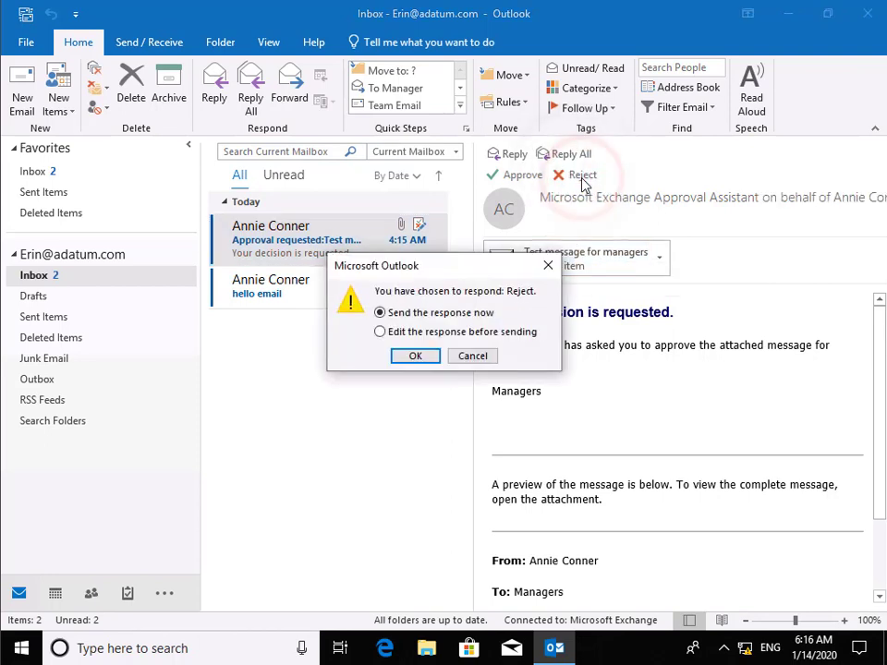
{"action": "left_click", "coordinate": [418, 357]}
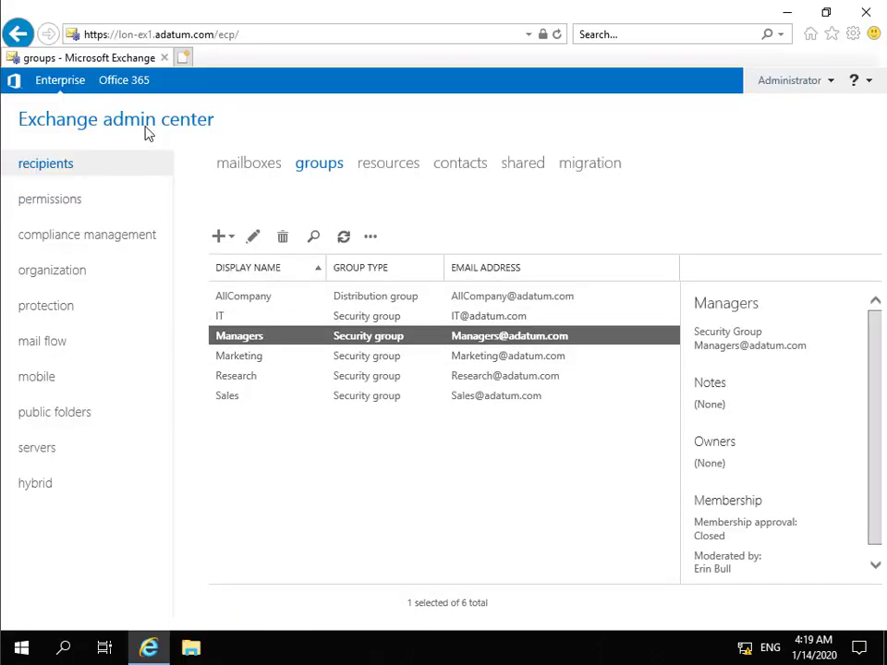
In the Exchange admin center's compliance management, start a journal rule named "Adatum Journal Rule" that sends journal reports to "Journal".
{"action": "left_click", "coordinate": [120, 236]}
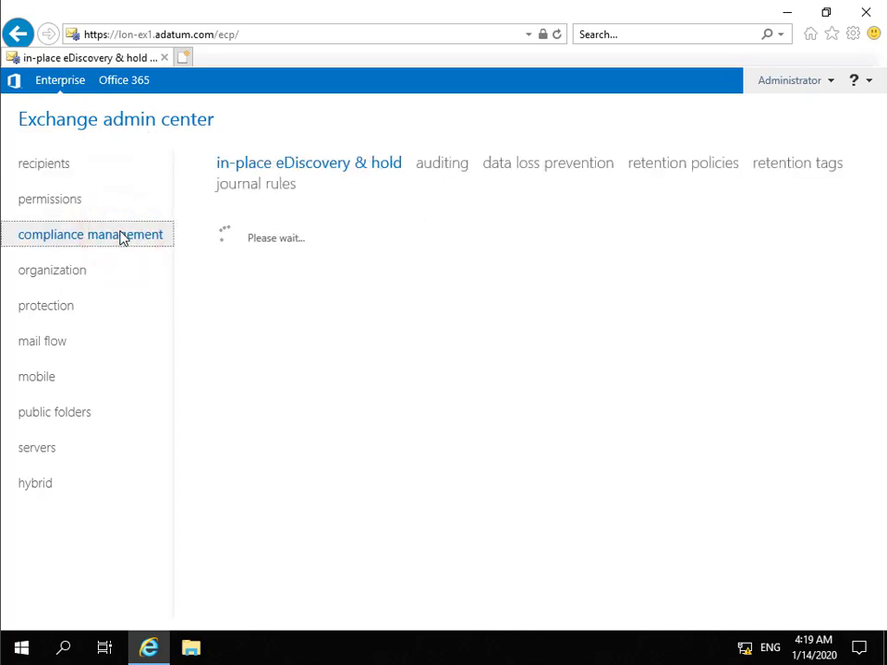
{"action": "left_click", "coordinate": [243, 187]}
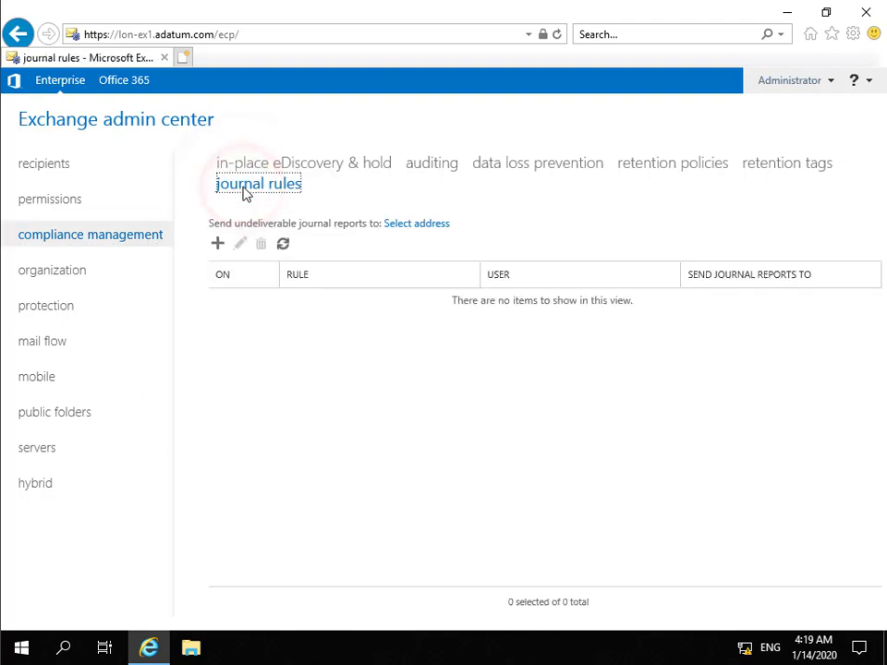
{"action": "left_click", "coordinate": [218, 243]}
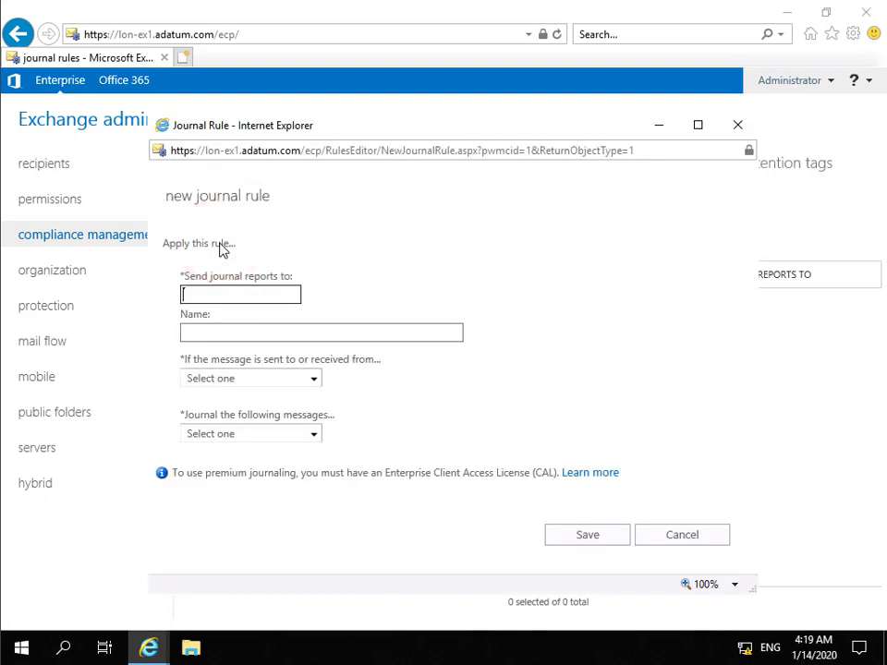
{"action": "left_click", "coordinate": [231, 334]}
{"action": "type", "text": "Adatum Journal Rule"}
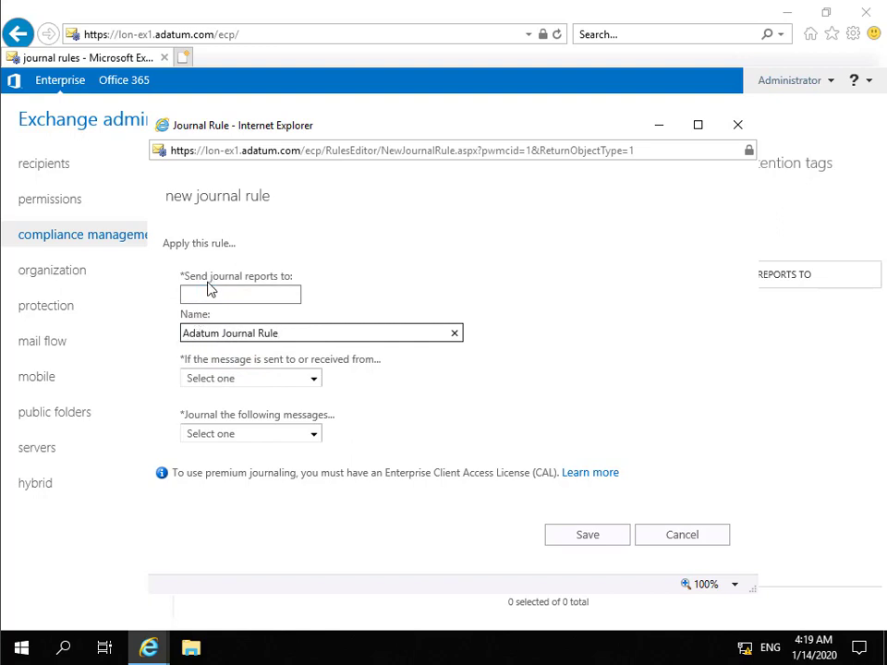
{"action": "left_click", "coordinate": [239, 295]}
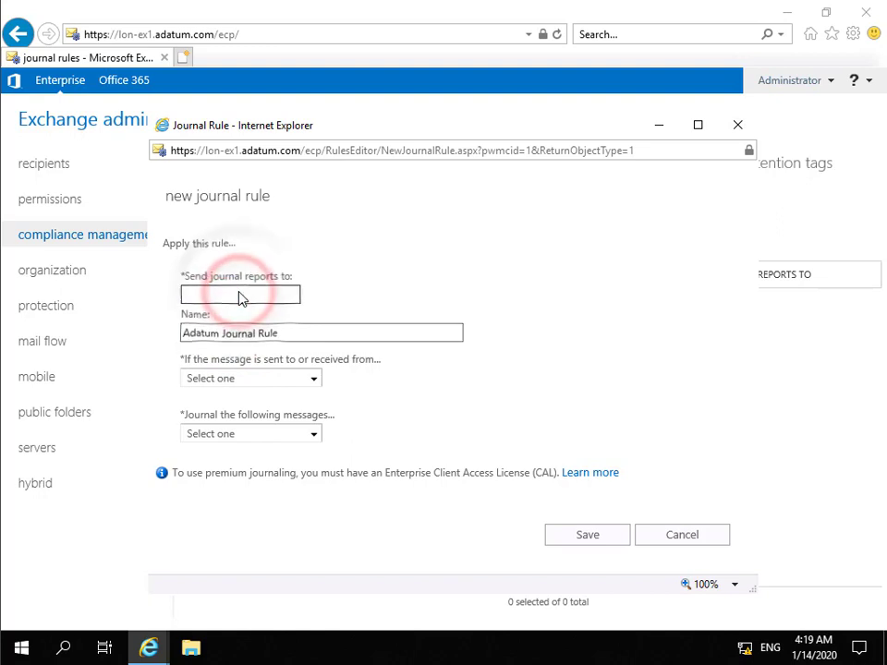
{"action": "type", "text": "Journal"}
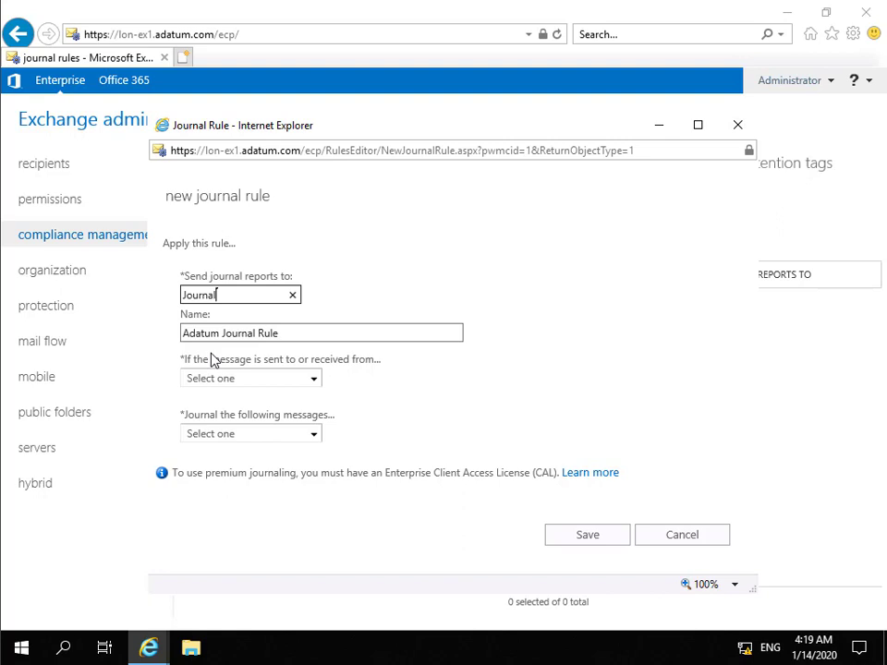
Set the journal rule to [Apply to all messages] and to journal All messages, and save it, accepting its use for all future messages.
{"action": "left_click", "coordinate": [315, 380]}
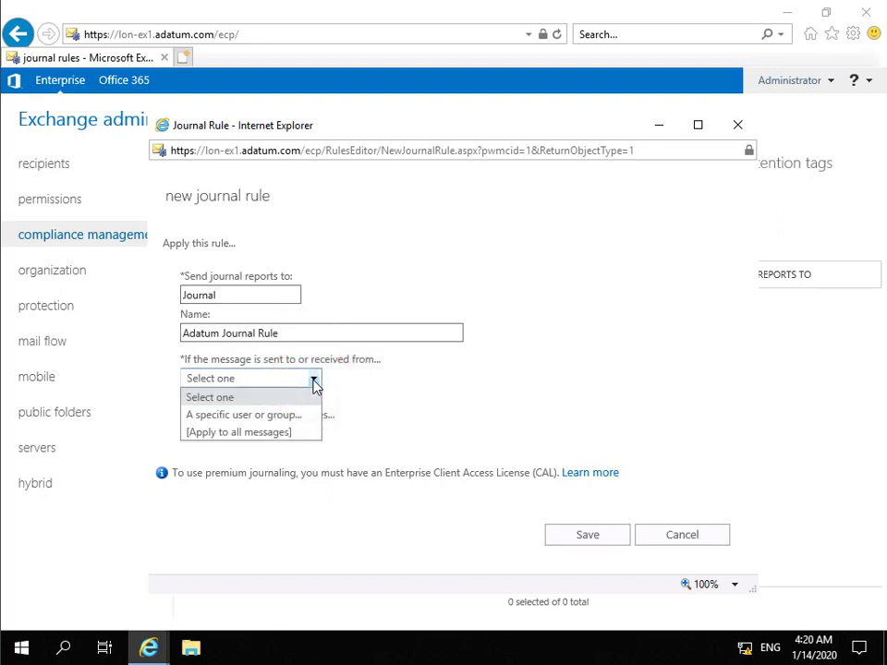
{"action": "left_click", "coordinate": [284, 438]}
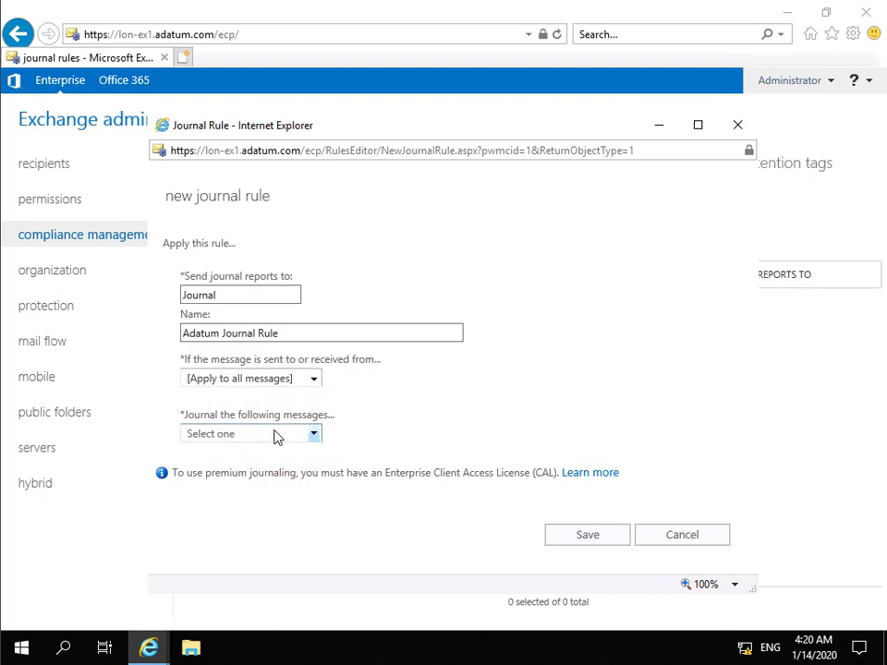
{"action": "left_click", "coordinate": [273, 435]}
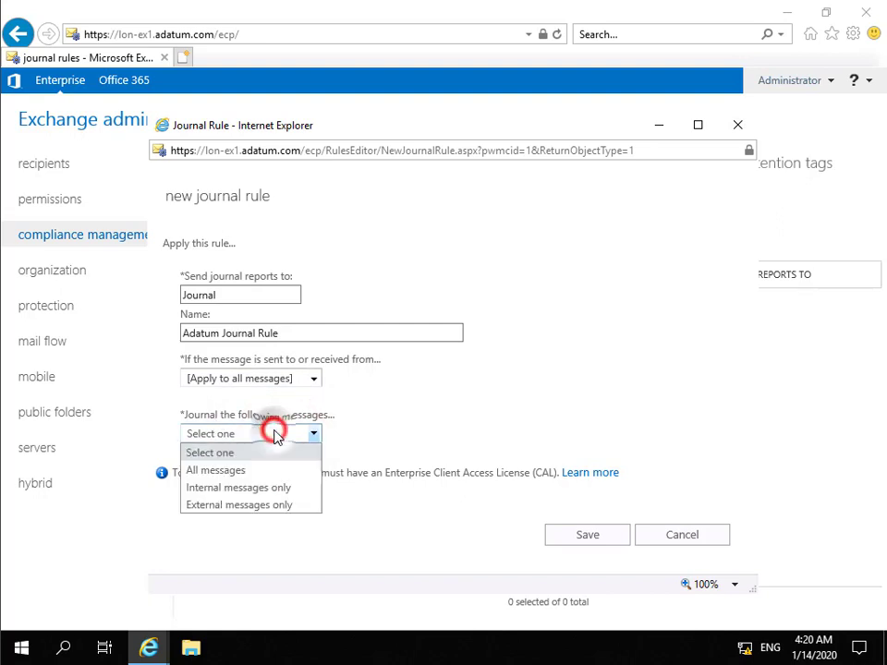
{"action": "left_click", "coordinate": [247, 473]}
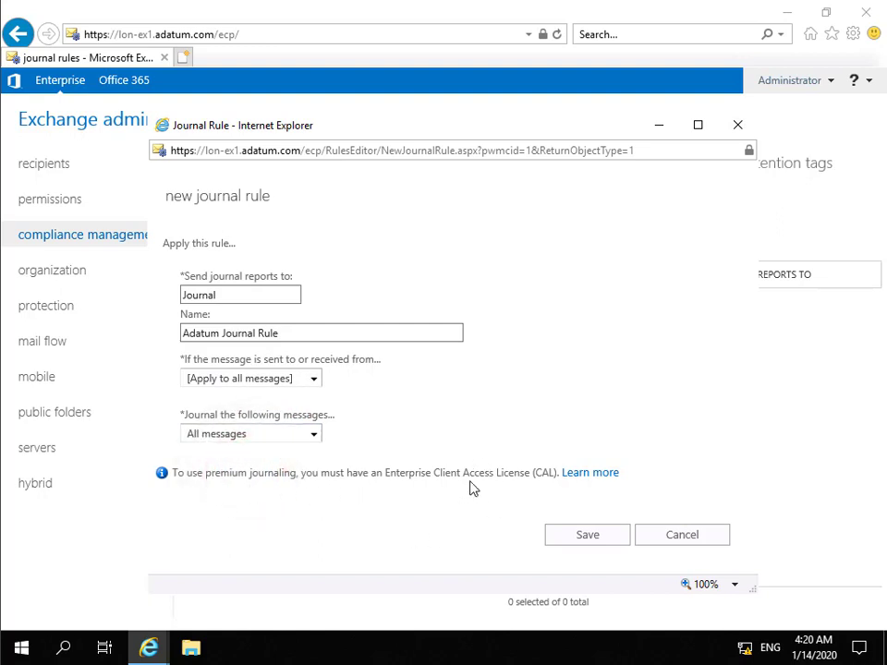
{"action": "left_click", "coordinate": [573, 536]}
{"action": "left_click", "coordinate": [573, 536]}
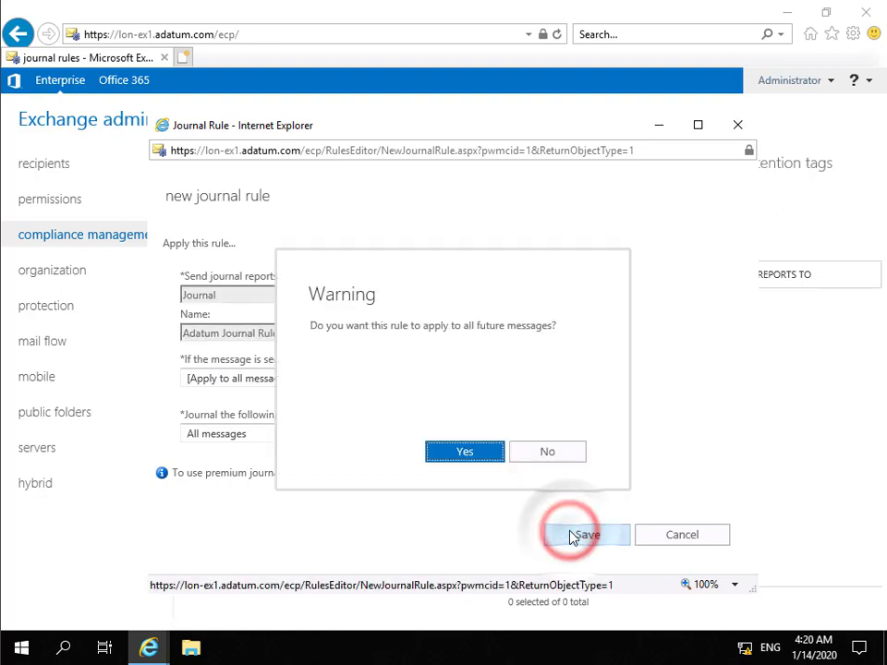
{"action": "left_click", "coordinate": [464, 452]}
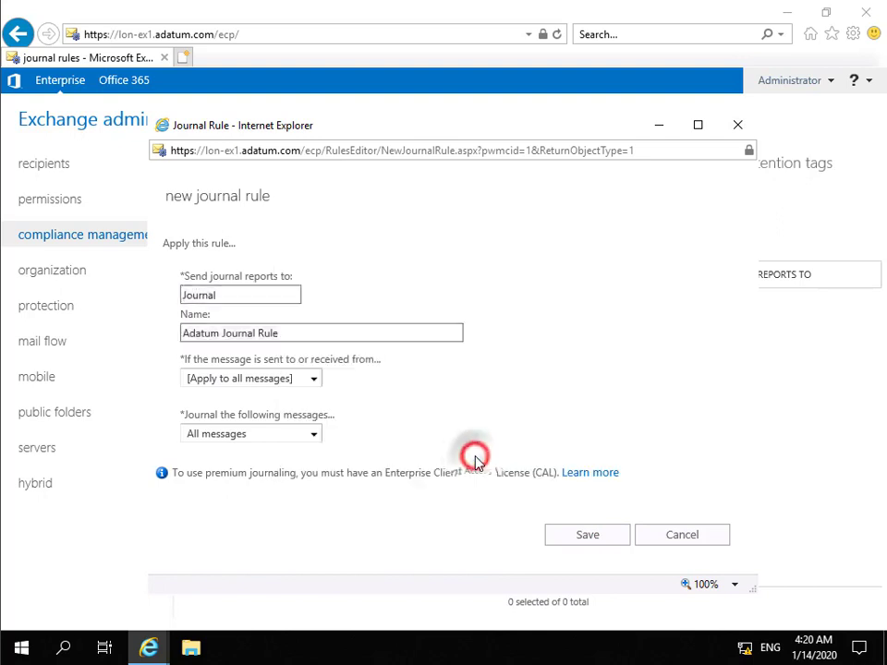